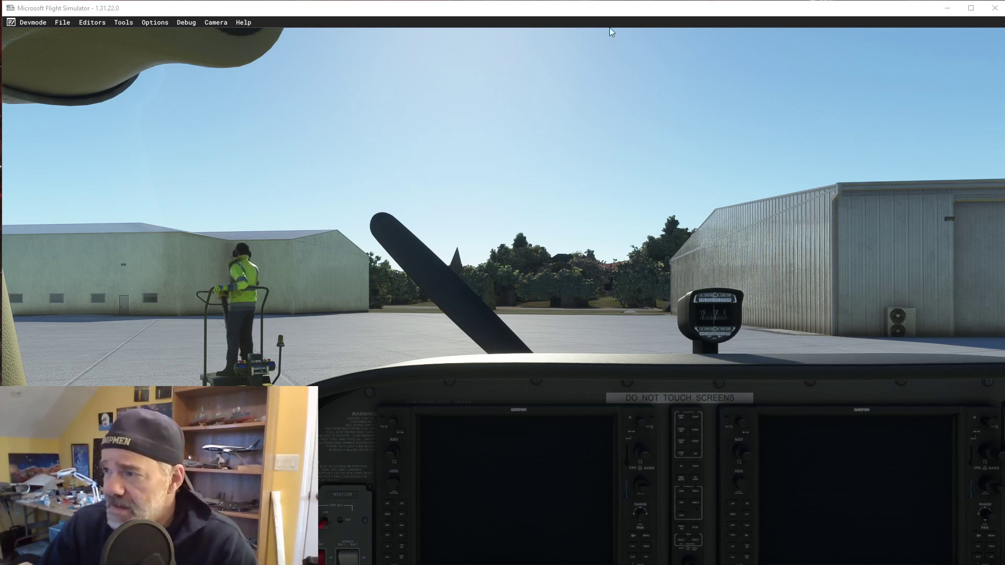
# - Switch the simulator to an outside chase view raised and pulled back above the hangars
pyautogui.click(465, 10)
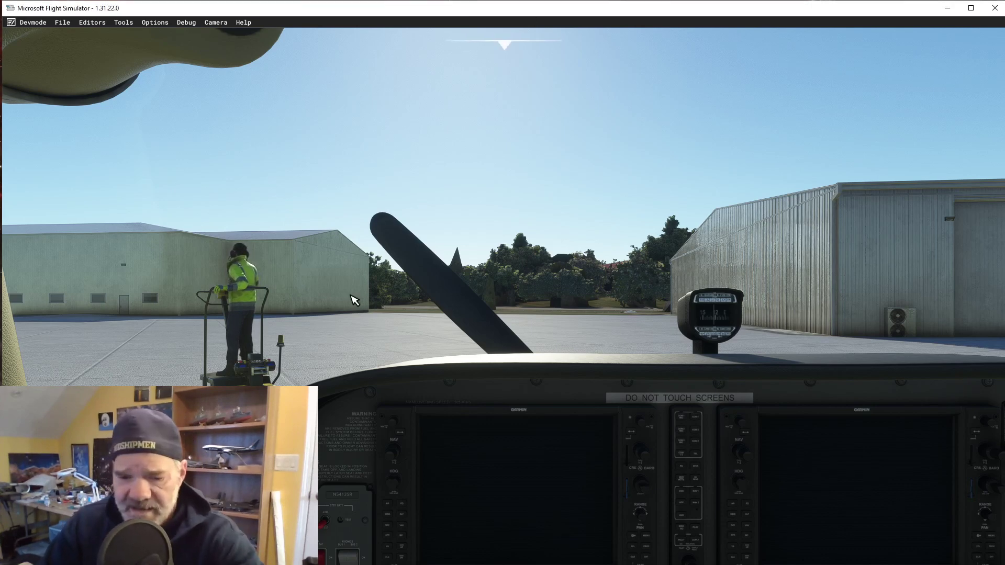
pyautogui.press('End')
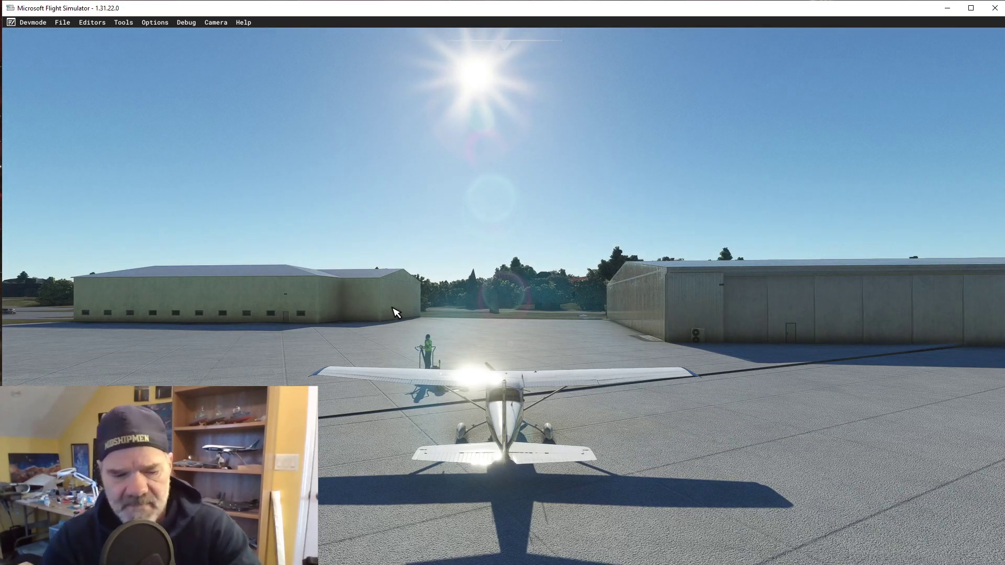
pyautogui.press('Insert')
pyautogui.press('s')
pyautogui.press('s')
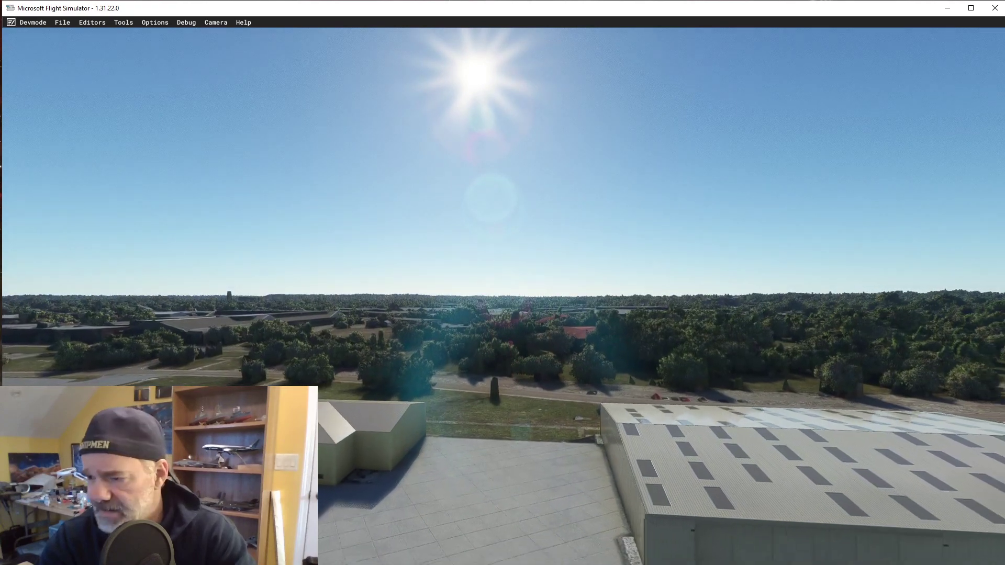
pyautogui.press('KP_4')
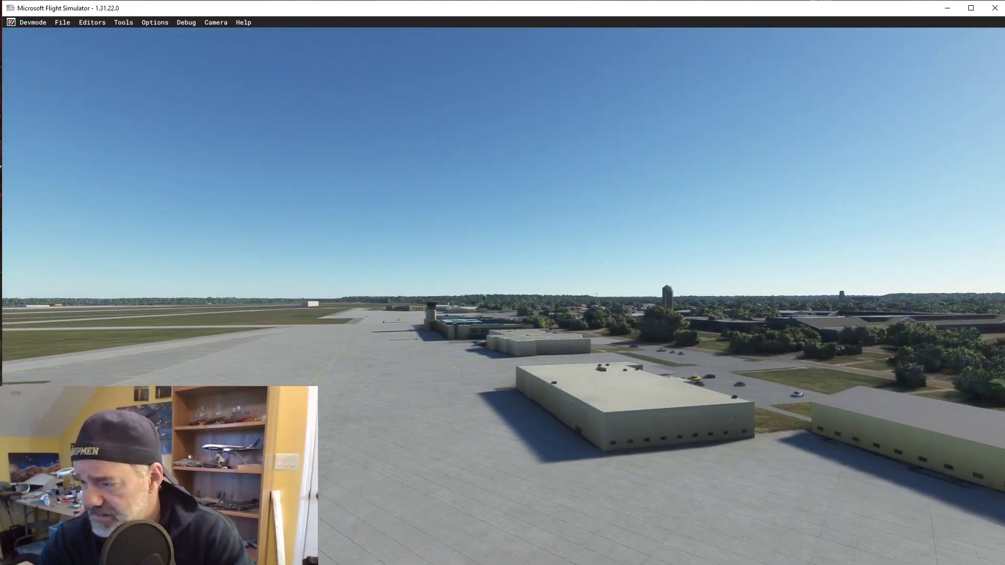
# - Turn the camera around the airport, then return to the cockpit view
pyautogui.press('KP_4')
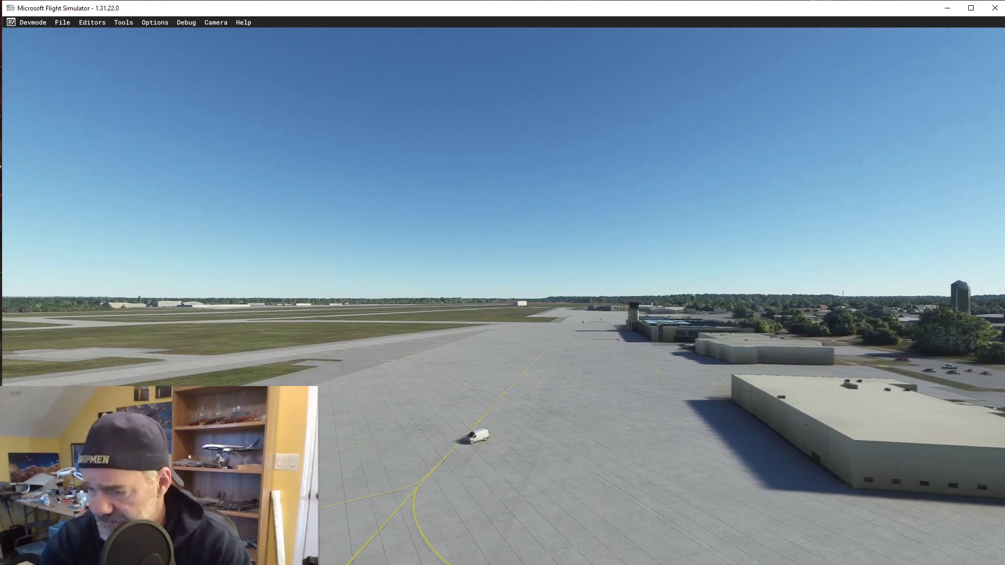
pyautogui.press('KP_4')
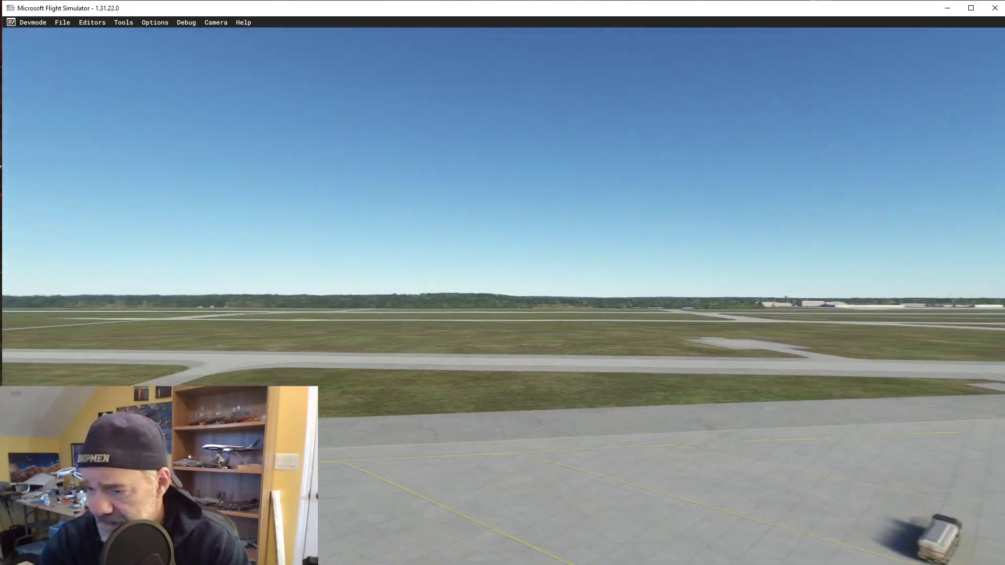
pyautogui.press('KP_4')
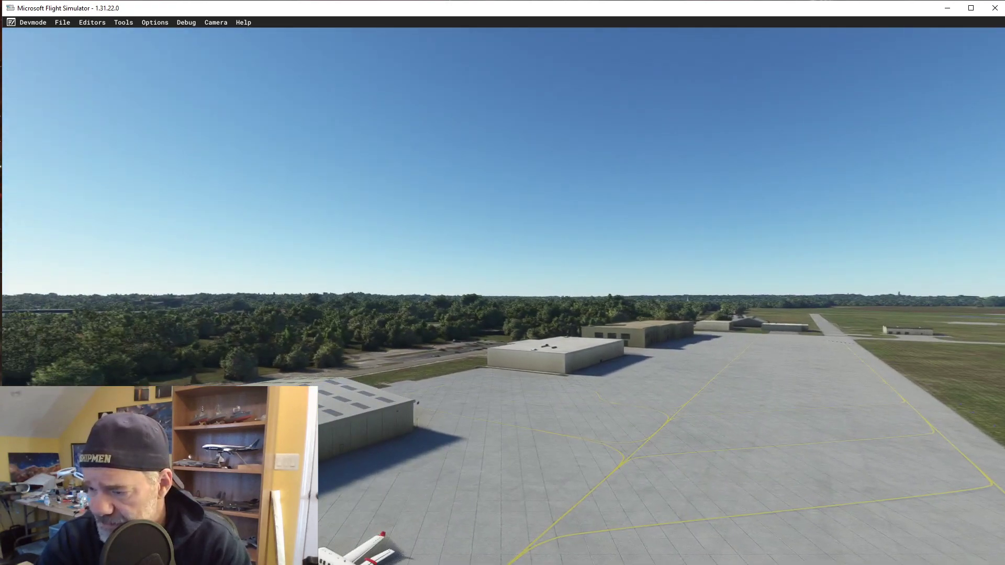
pyautogui.press('KP_4')
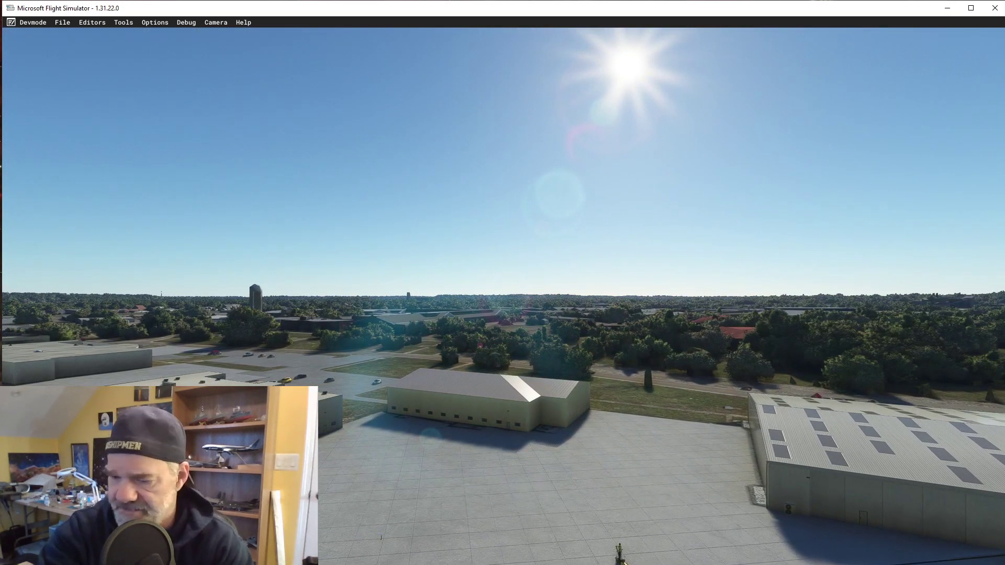
pyautogui.press('Insert')
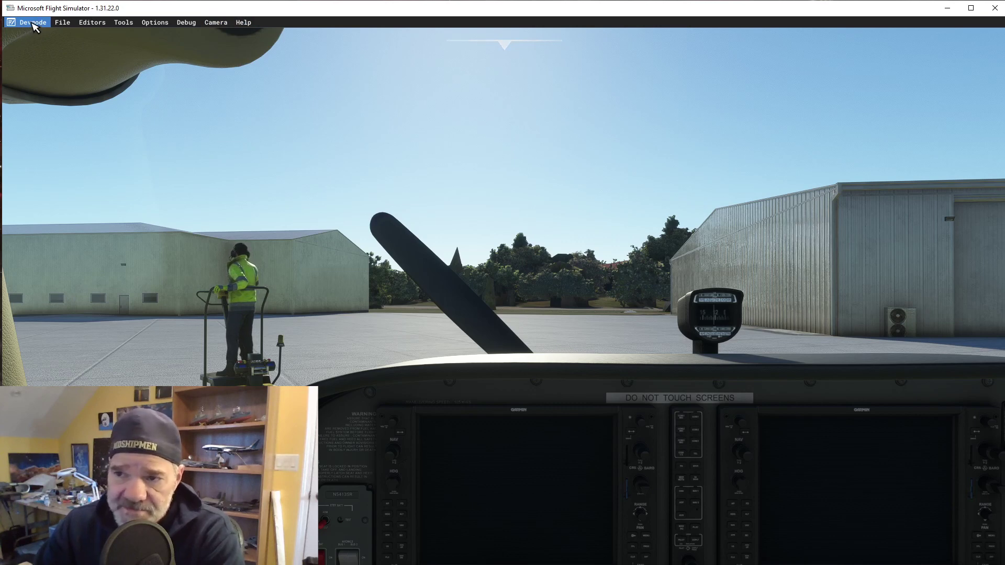
pyautogui.moveTo(863, 15)
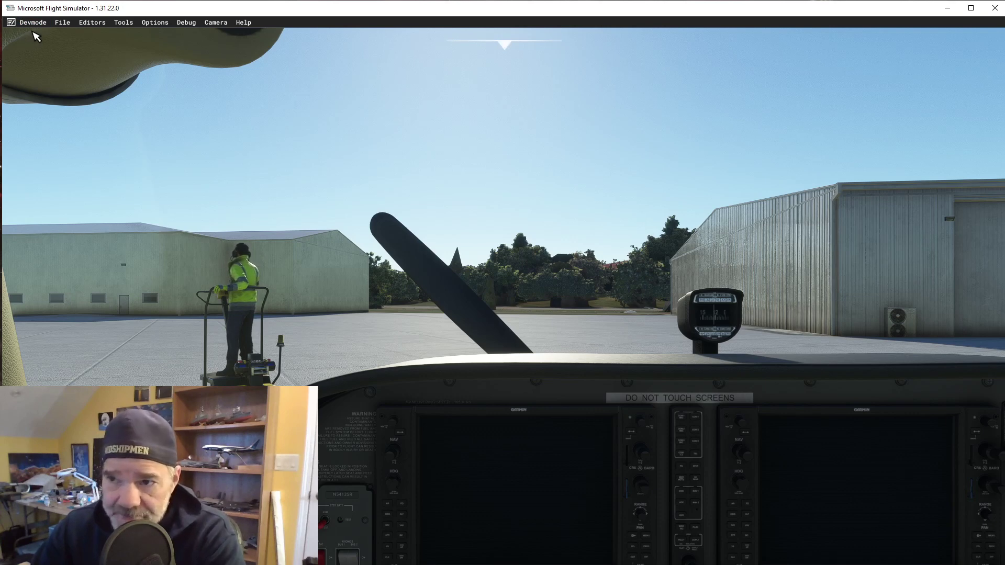
# - Look through the Devmode, Debug, Editors, Camera and Help menus, ending with File open
pyautogui.click(35, 23)
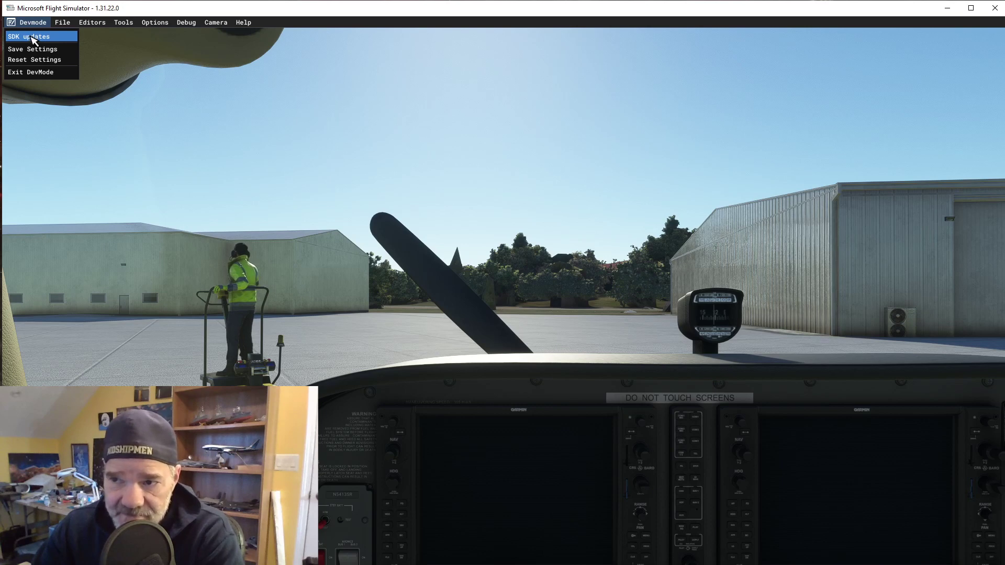
pyautogui.click(186, 21)
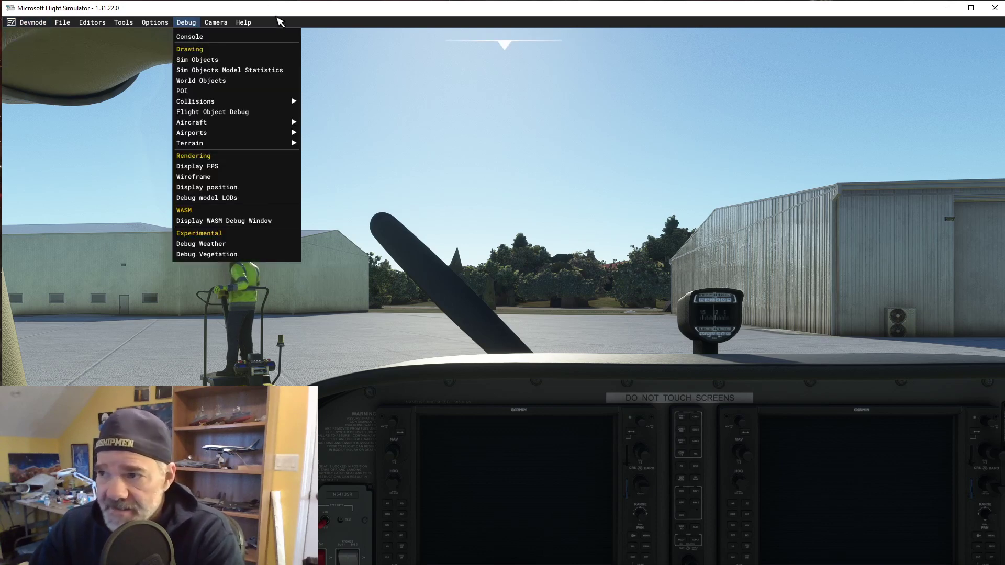
pyautogui.moveTo(69, 27)
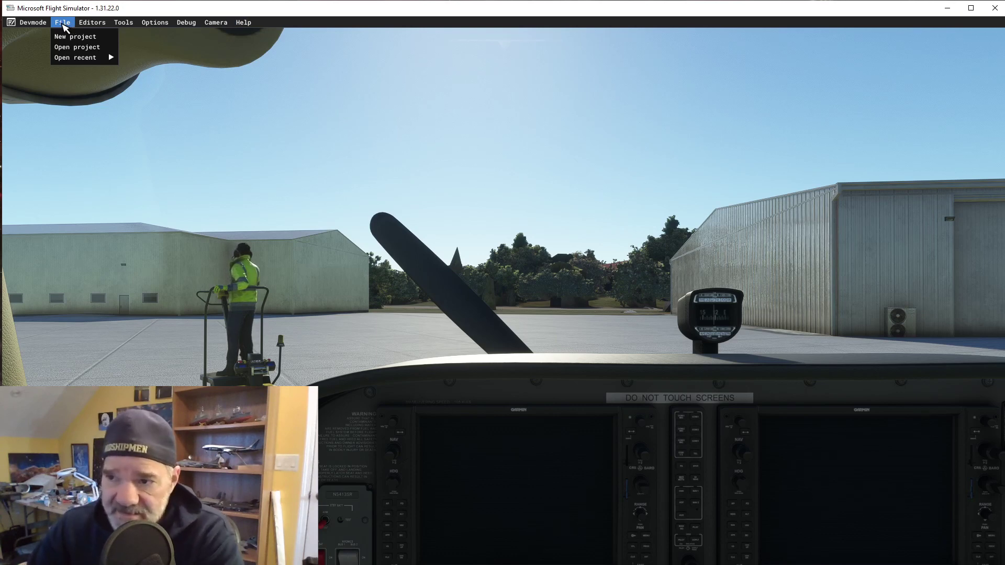
pyautogui.moveTo(101, 25)
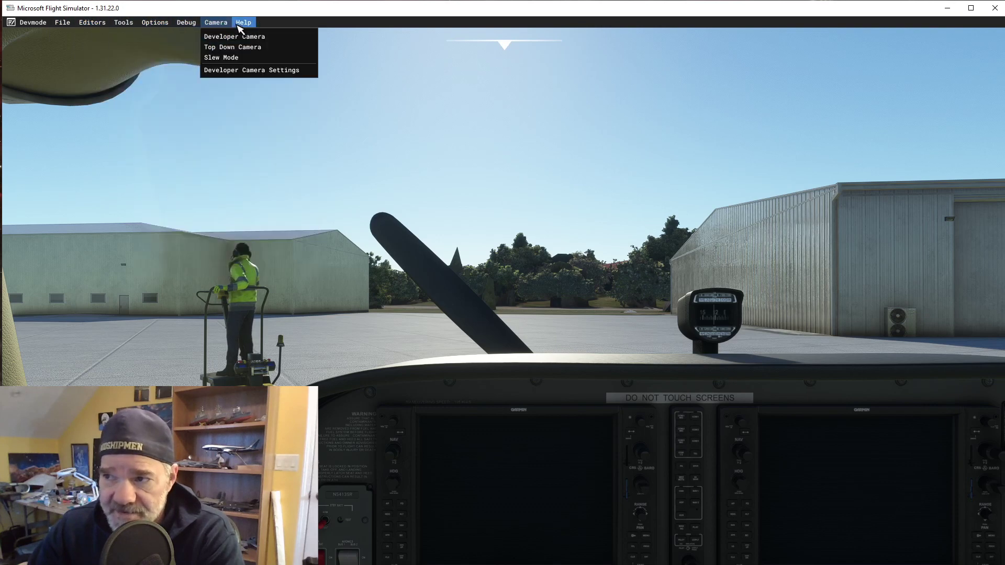
pyautogui.moveTo(240, 26)
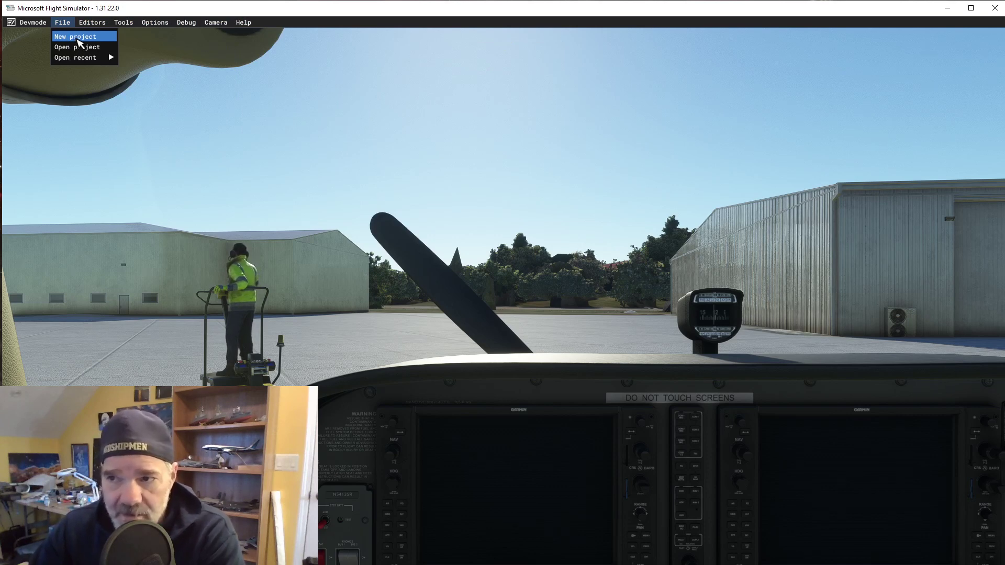
pyautogui.moveTo(95, 25)
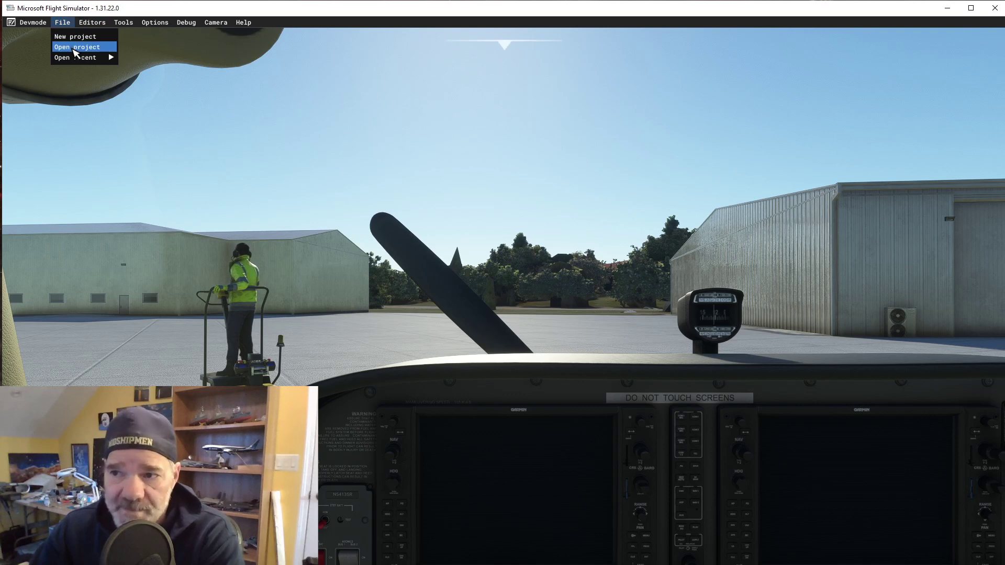
# - Dismiss the recent projects list, start File > New project, then cancel that dialog
pyautogui.moveTo(73, 58)
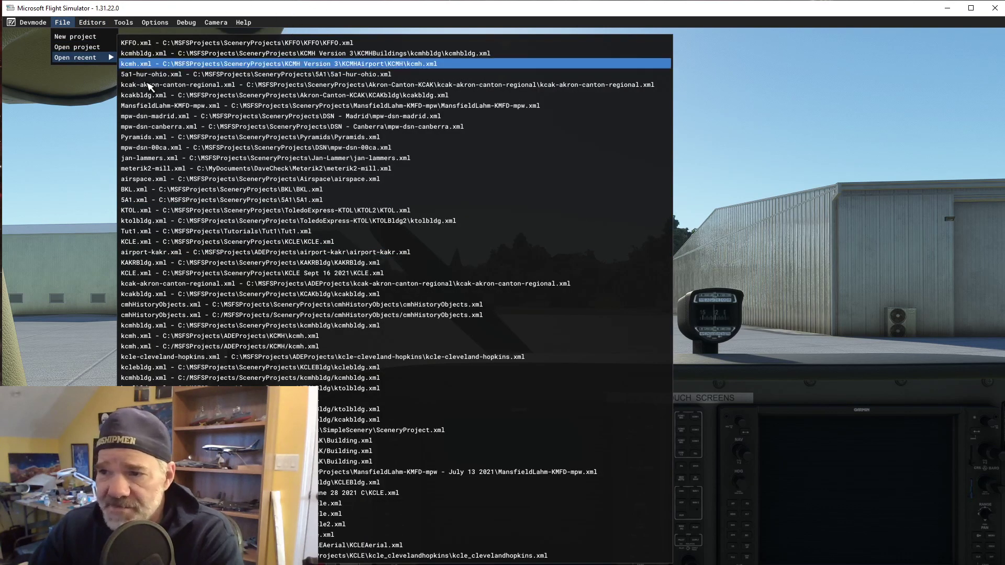
pyautogui.click(68, 137)
pyautogui.click(62, 22)
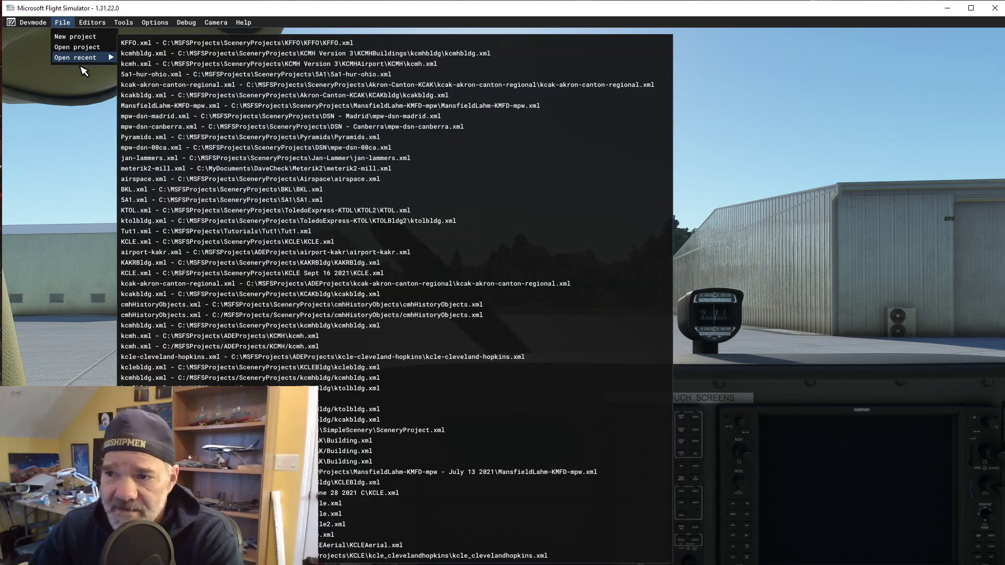
pyautogui.click(73, 37)
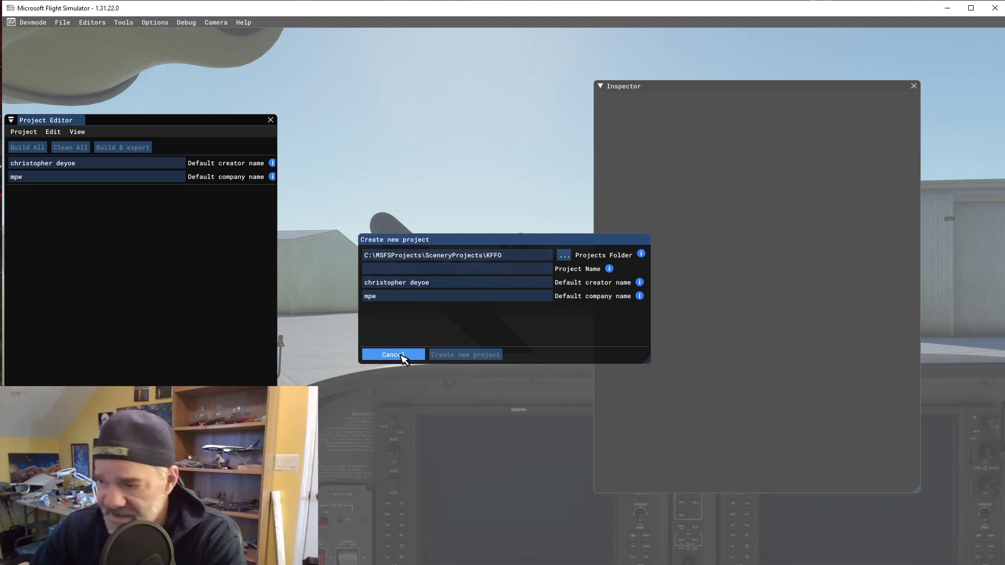
pyautogui.click(402, 355)
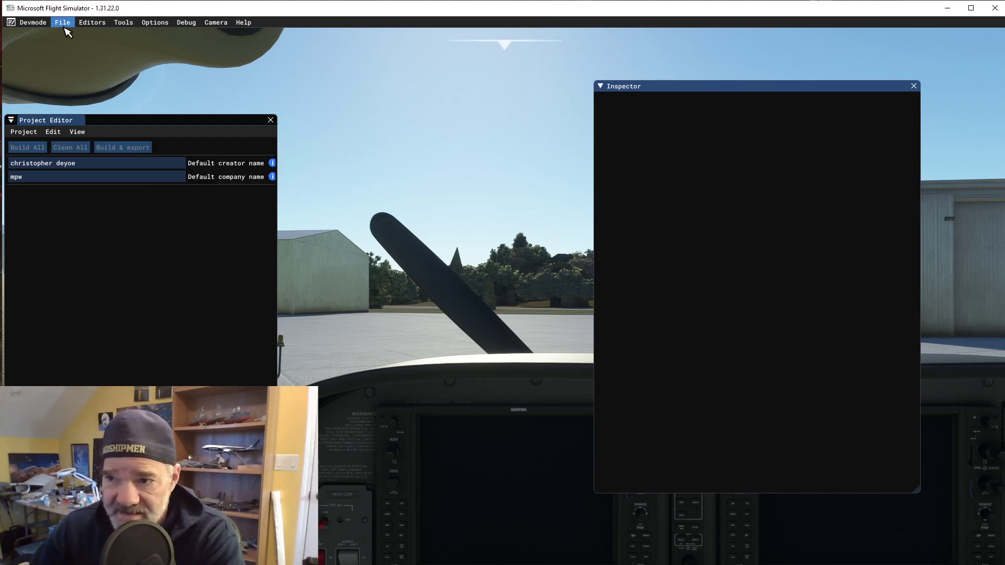
# - Browse the Project, Options and Editors menus, hide the dev windows, and switch to File Explorer
pyautogui.click(26, 132)
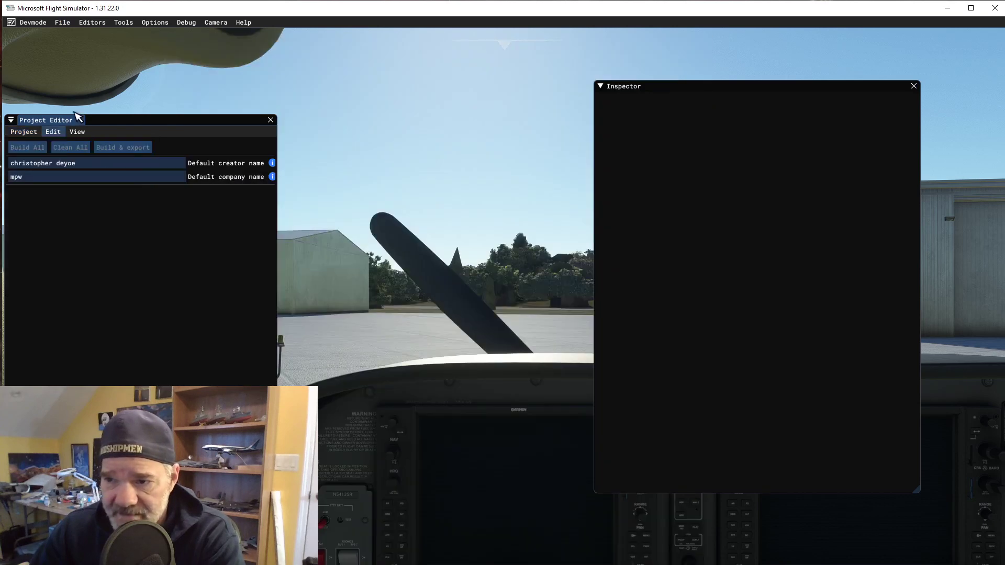
pyautogui.click(152, 22)
pyautogui.click(99, 23)
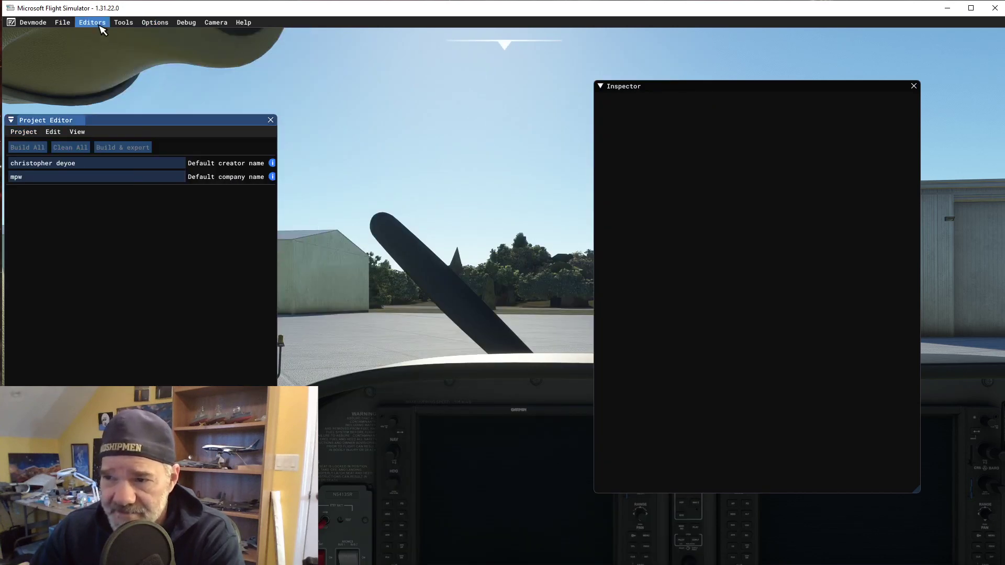
pyautogui.click(99, 24)
pyautogui.click(104, 37)
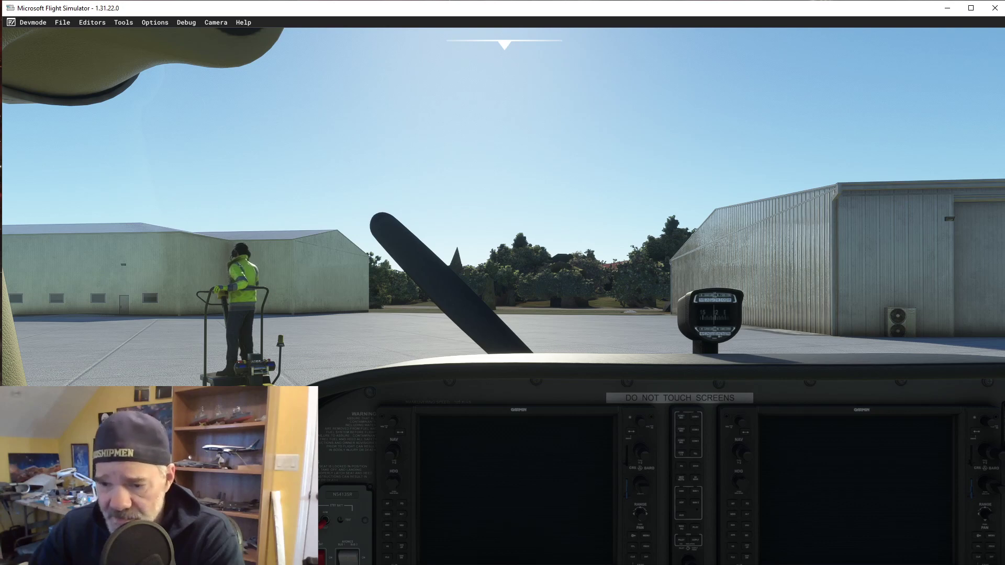
pyautogui.hotkey('alt', 'Tab')
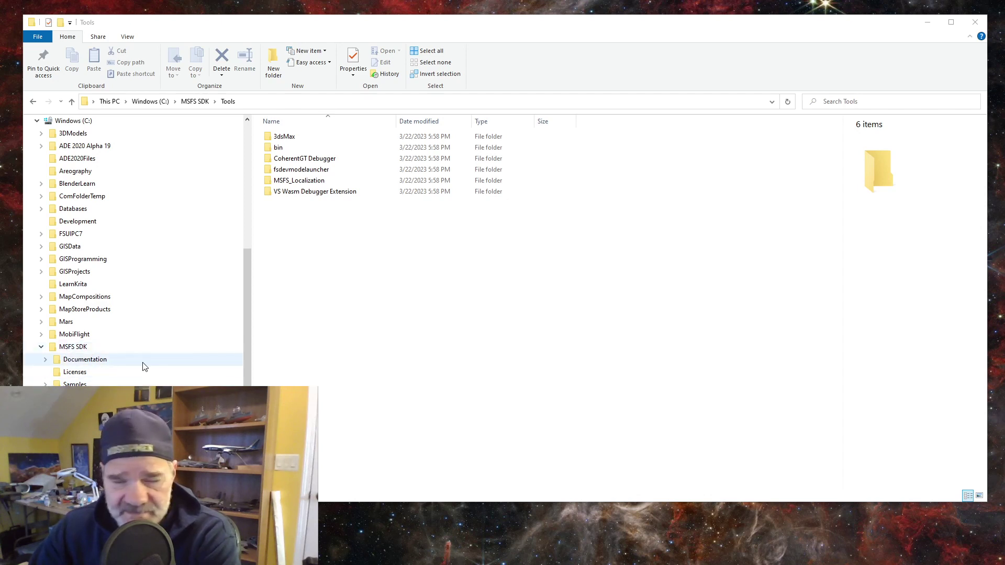
# - Scroll the navigation pane to Tools and open the bin folder
pyautogui.moveTo(248, 327); pyautogui.dragTo(245, 368)
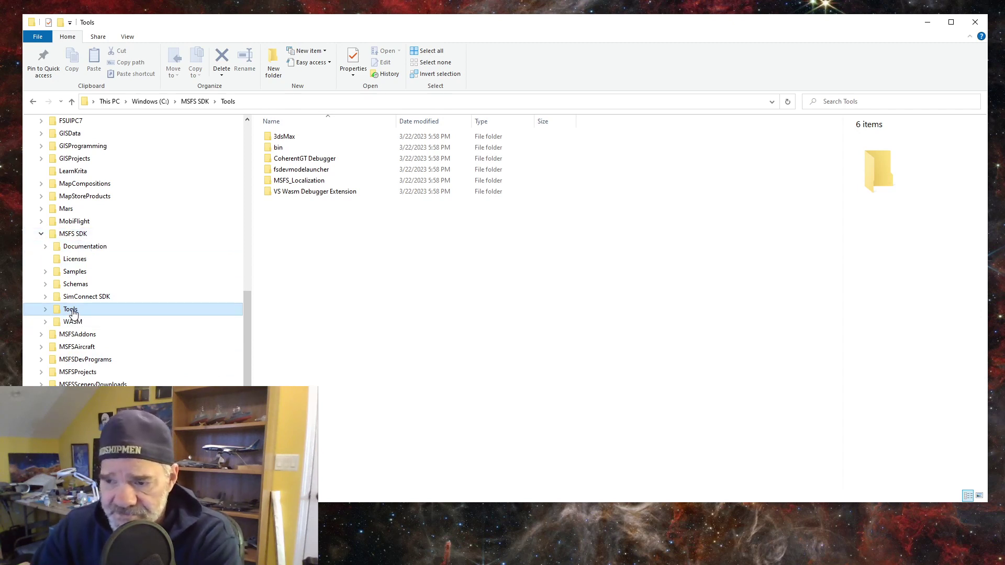
pyautogui.doubleClick(279, 151)
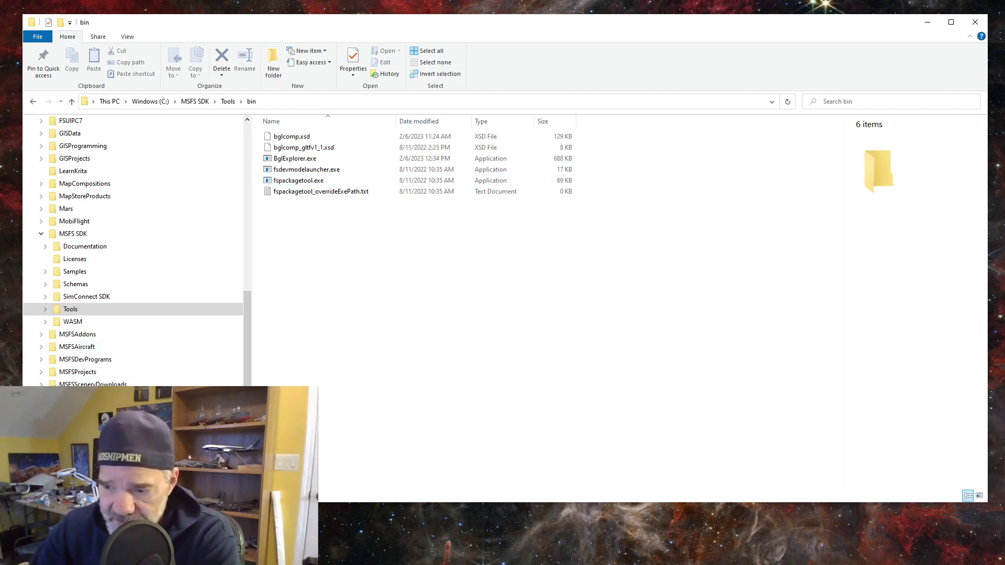
# - Expand MSFSProjects and open the kcmhbldg folder under SceneryProjects
pyautogui.click(41, 372)
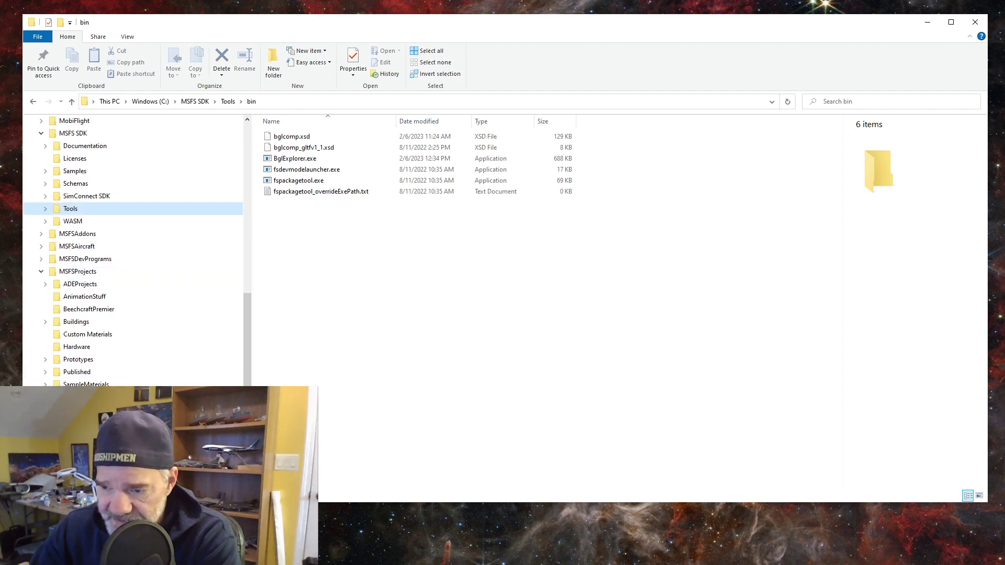
pyautogui.scroll(-7, 133, 251)
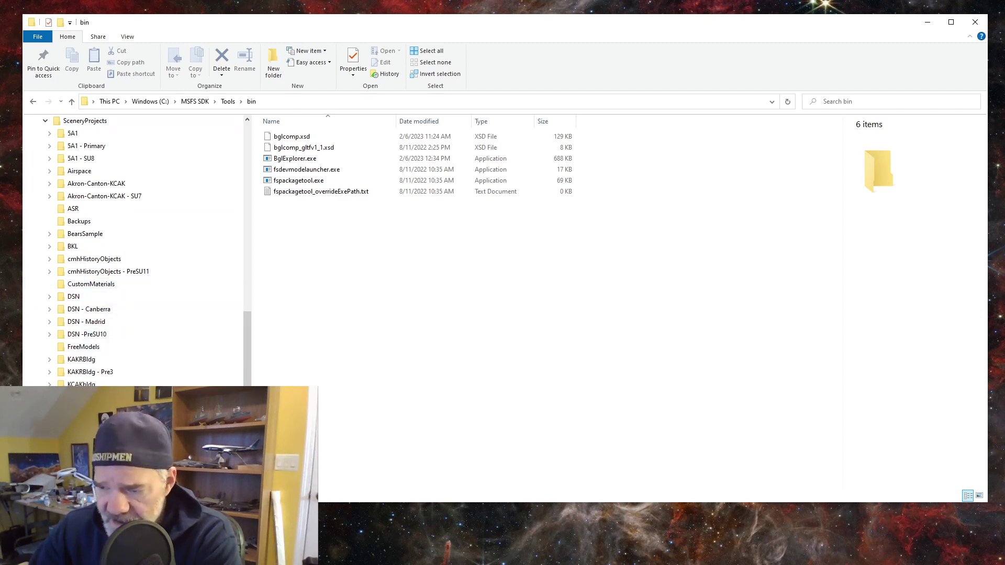
pyautogui.hotkey('alt', 'Left')
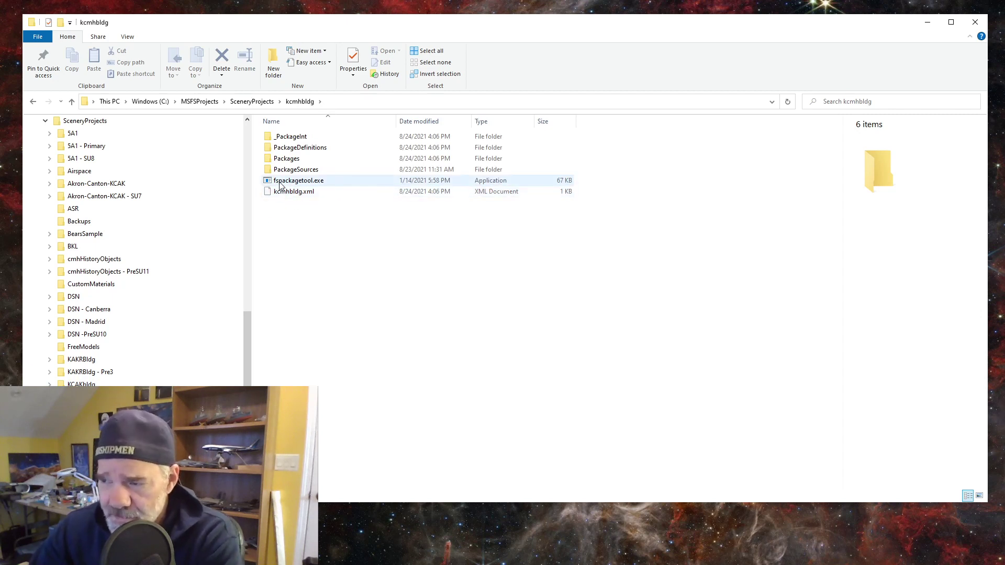
pyautogui.moveTo(281, 185)
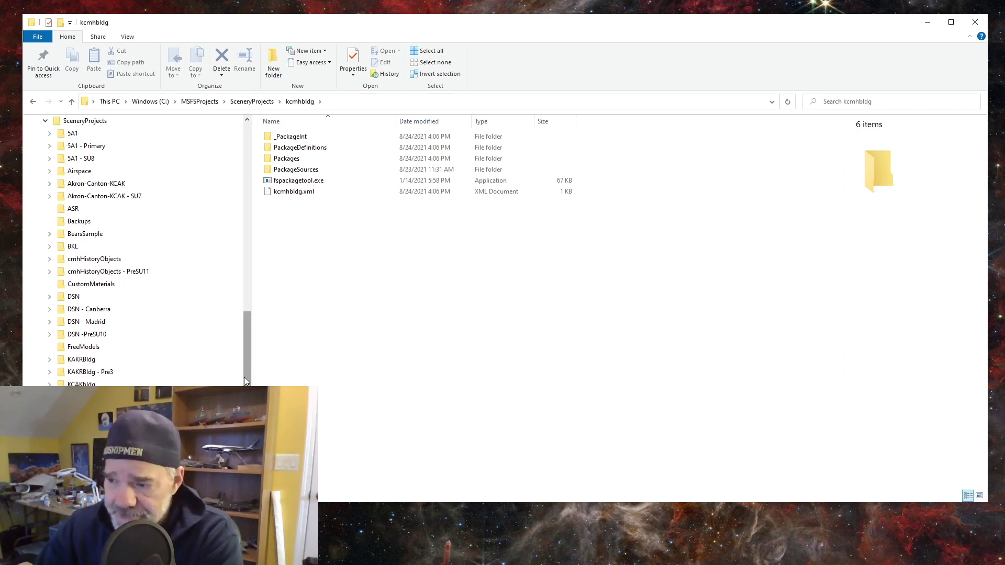
# - Show the SDK Tools bin folder contents and expand kcmhbldg in the navigation tree
pyautogui.moveTo(244, 385); pyautogui.dragTo(244, 309)
pyautogui.click(45, 259)
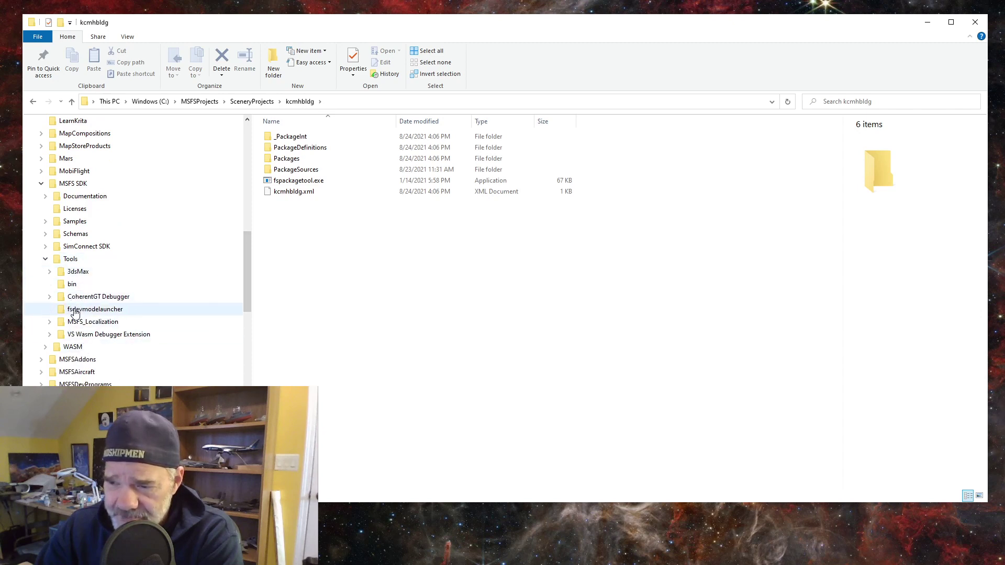
pyautogui.click(71, 285)
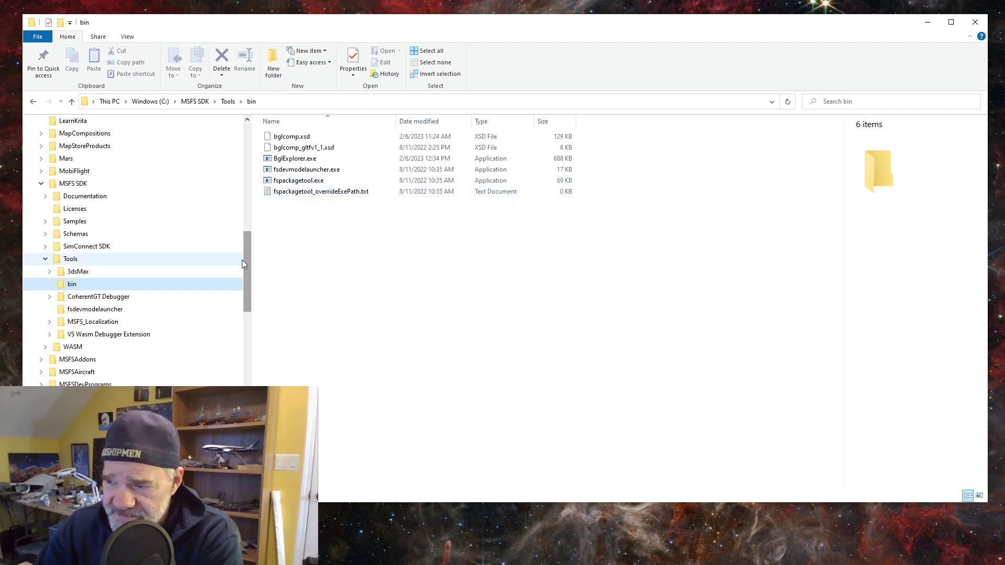
pyautogui.moveTo(246, 272)
pyautogui.mouseDown()
pyautogui.moveTo(251, 250)
pyautogui.moveTo(246, 269)
pyautogui.mouseUp()
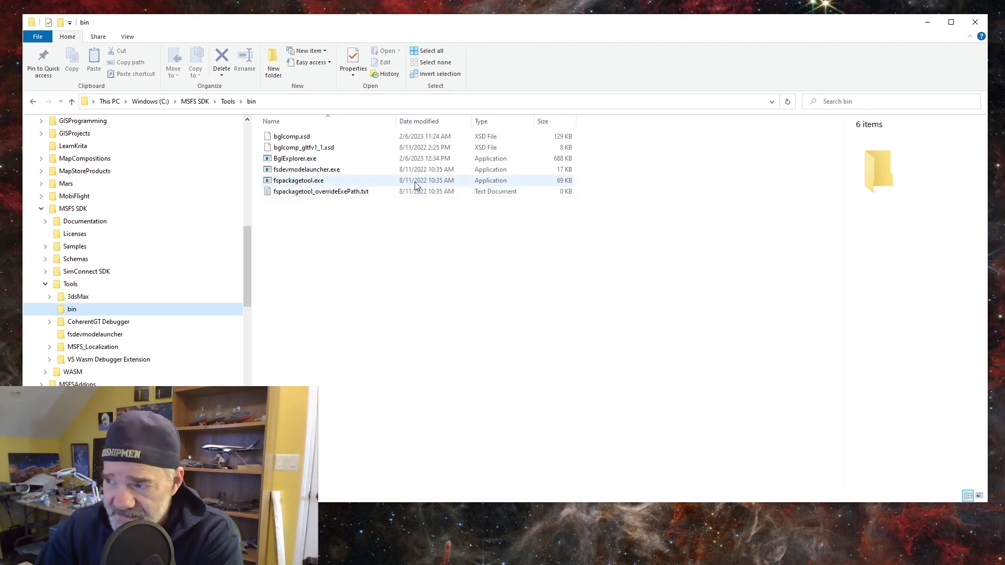
pyautogui.moveTo(249, 259); pyautogui.dragTo(243, 378)
pyautogui.click(50, 311)
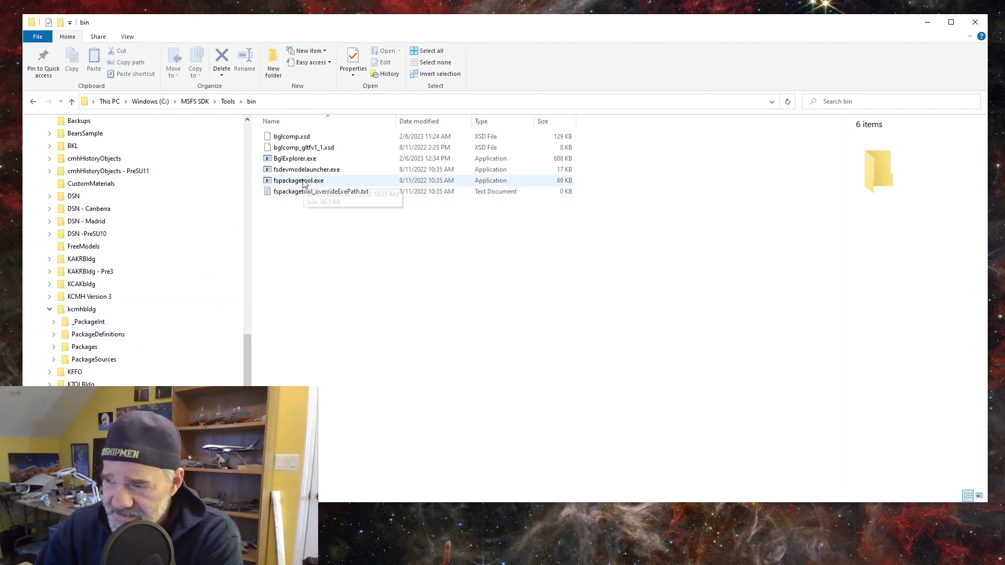
# - Copy fspackagetool.exe onto kcmhbldg, replacing the older copy, and open that folder
pyautogui.click(306, 184)
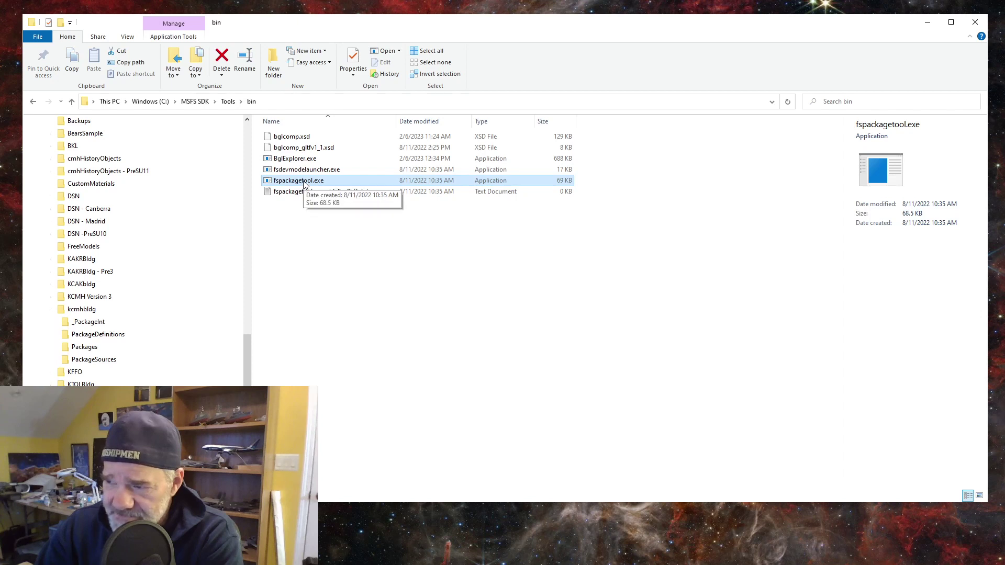
pyautogui.moveTo(305, 183); pyautogui.dragTo(92, 312)
pyautogui.moveTo(92, 312); pyautogui.dragTo(94, 313, button='right')
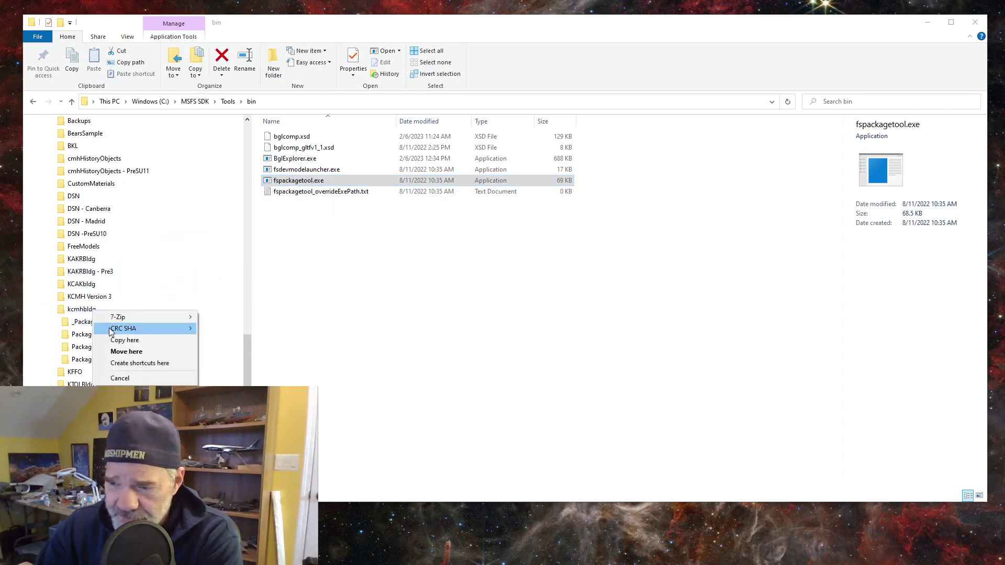
pyautogui.click(119, 341)
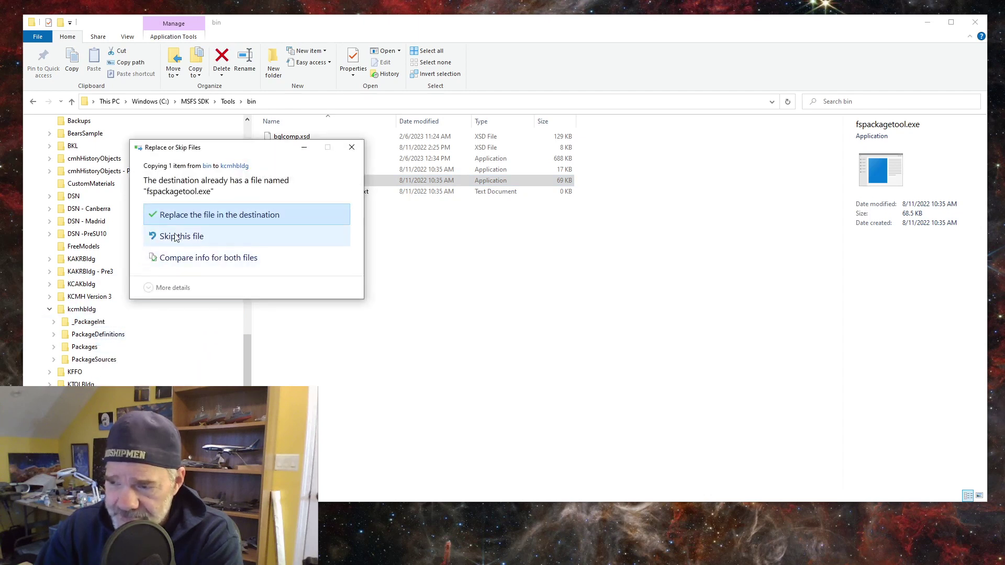
pyautogui.click(177, 216)
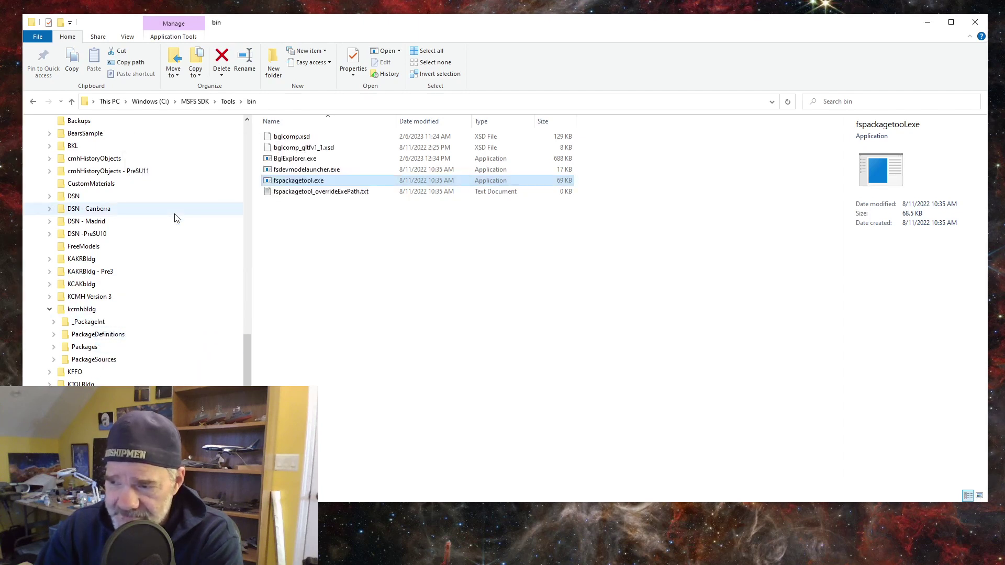
pyautogui.click(80, 311)
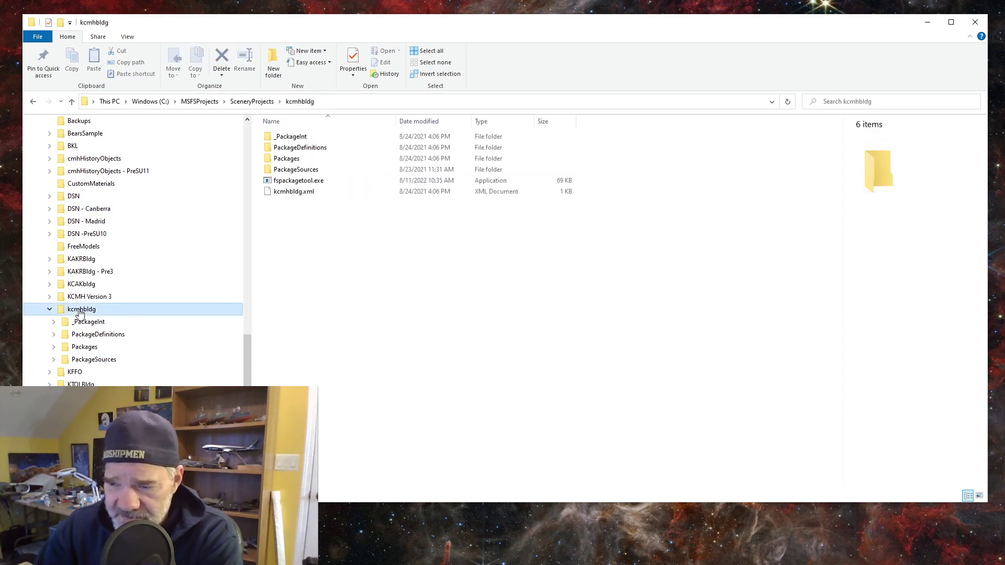